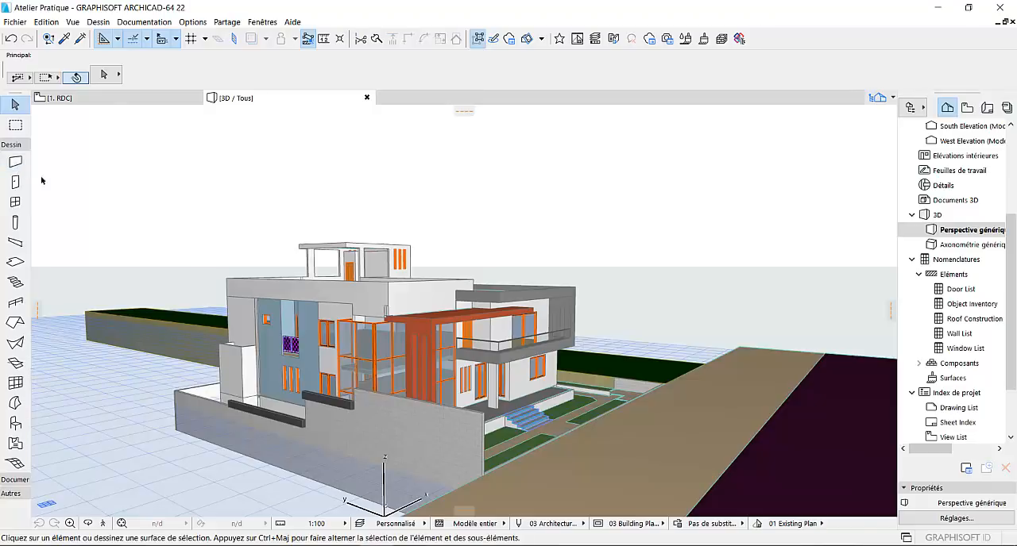
# - Configure the default wall with a height of 300 and Brick-White as the override for its linked surfaces
pyautogui.doubleClick(15, 163)
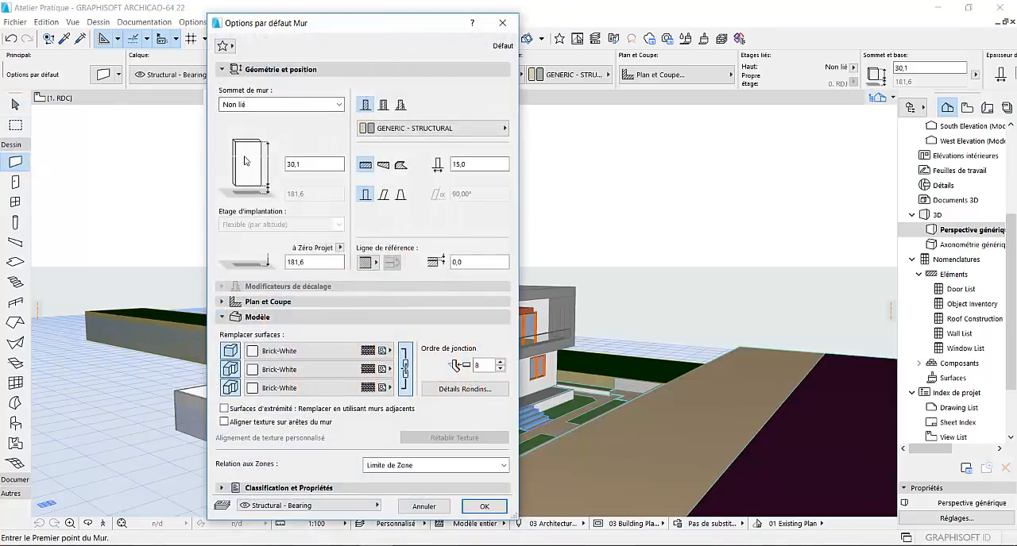
pyautogui.click(307, 163)
pyautogui.write('300')
pyautogui.click(287, 354)
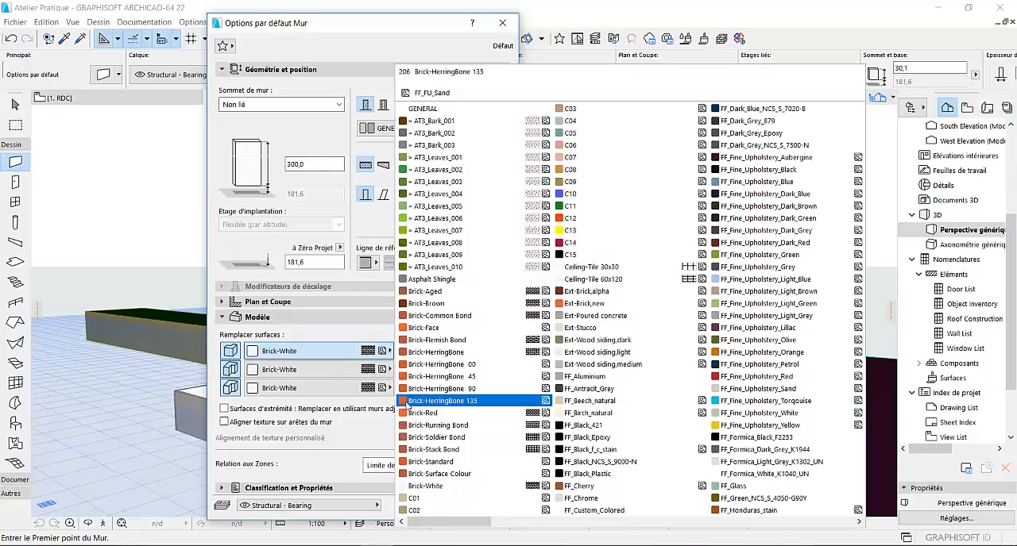
pyautogui.click(433, 486)
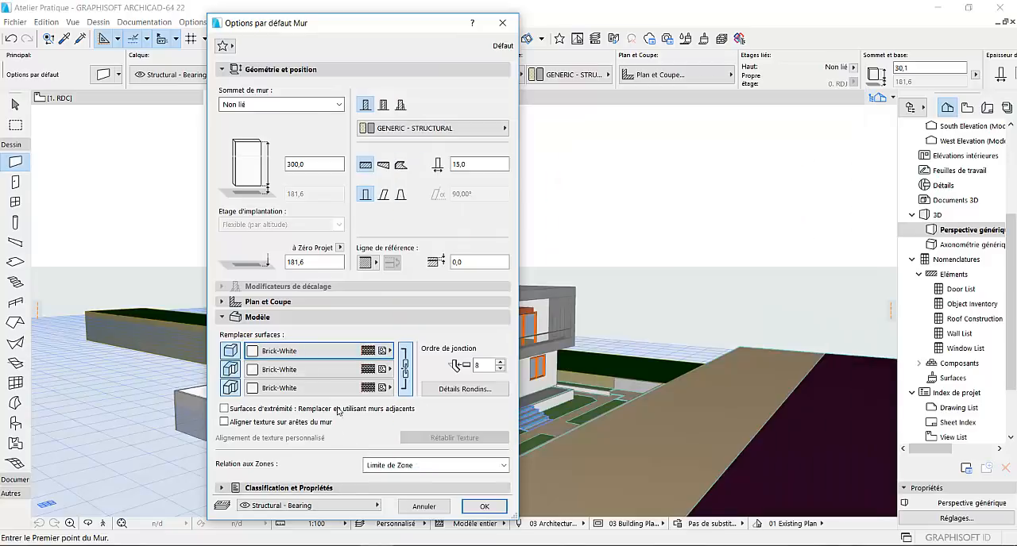
pyautogui.click(481, 506)
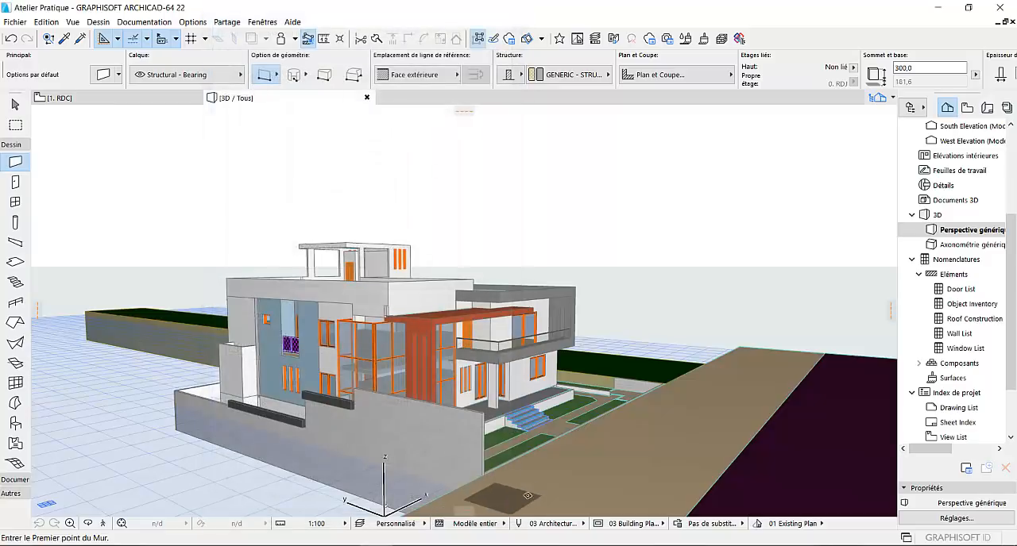
# - Draw a straight wall about 5 m long on the brown ground strip in front of the house entrance
pyautogui.click(541, 483)
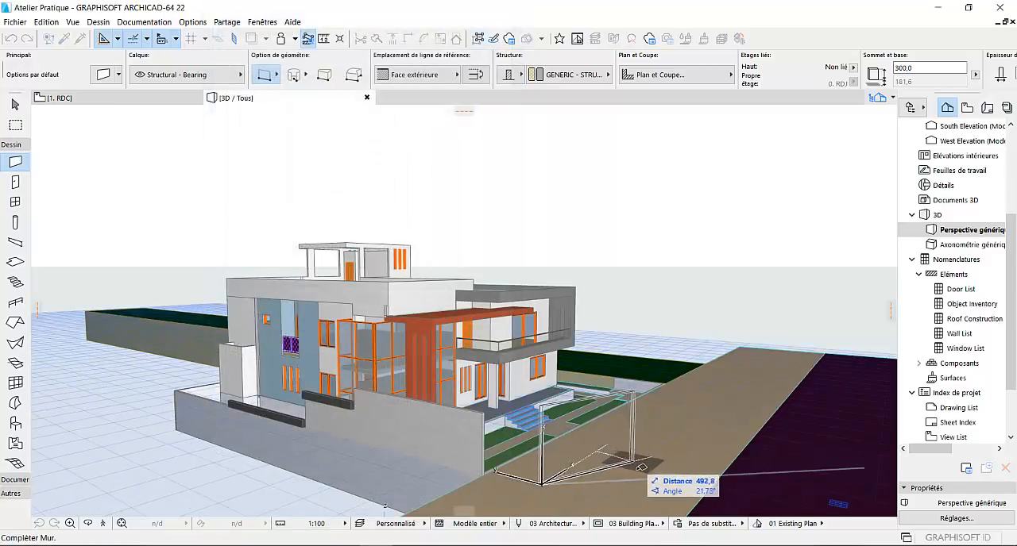
pyautogui.click(648, 468)
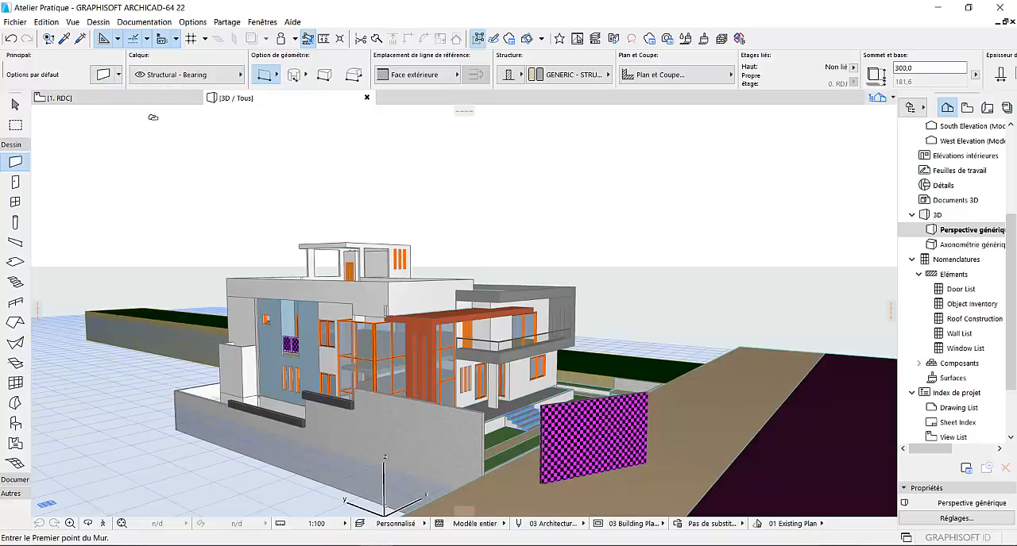
pyautogui.press('Escape')
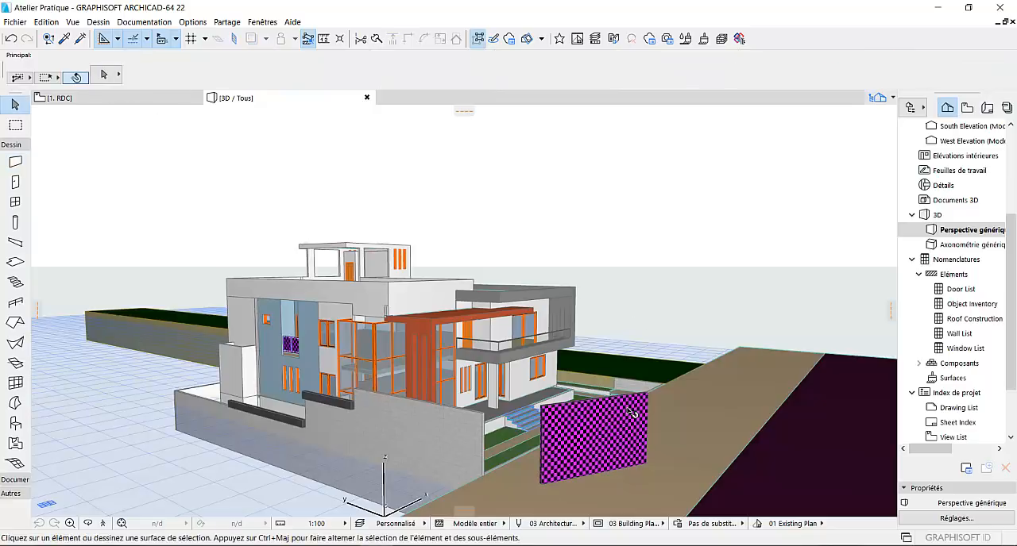
# - Select the new wall and review which surface overrides its settings use
pyautogui.click(633, 413)
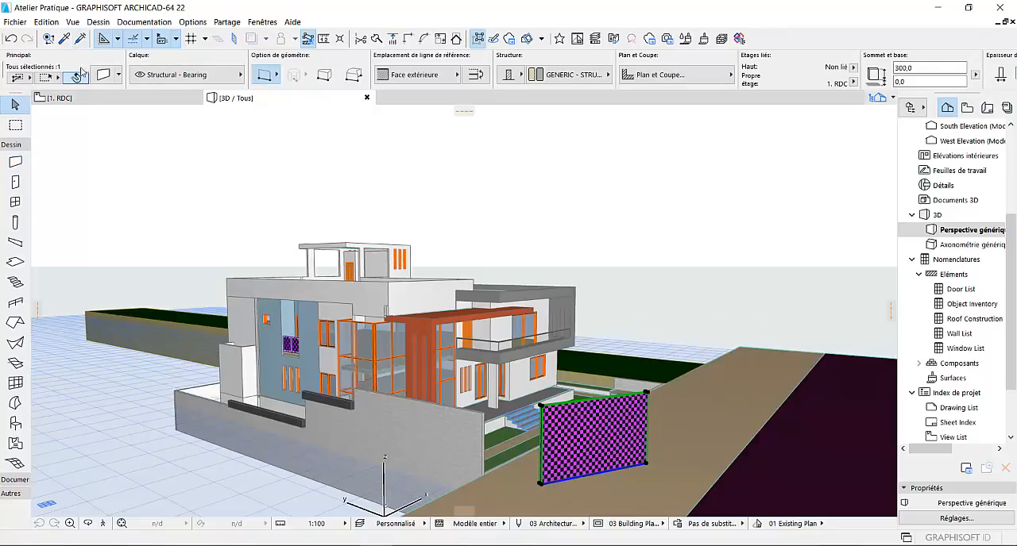
pyautogui.click(108, 78)
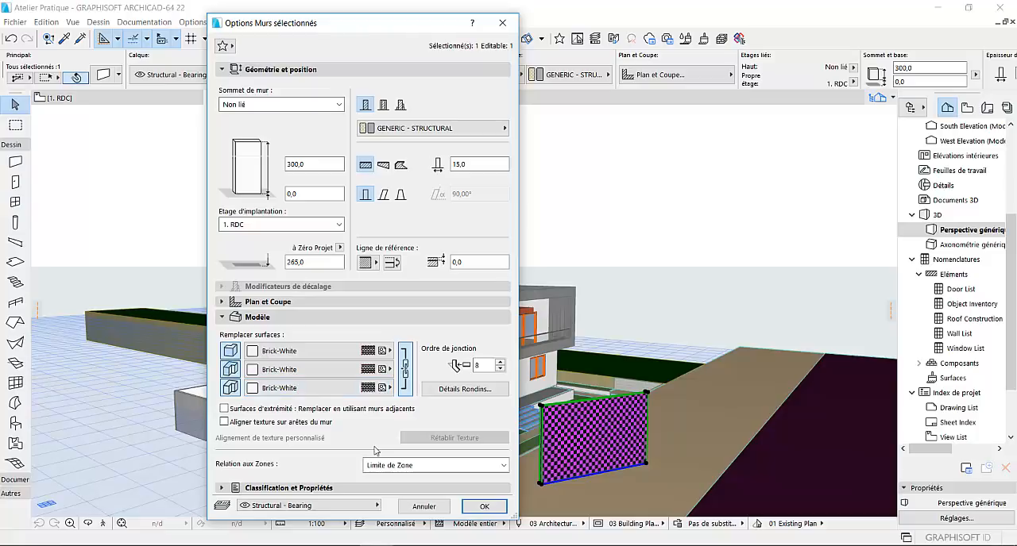
pyautogui.click(484, 507)
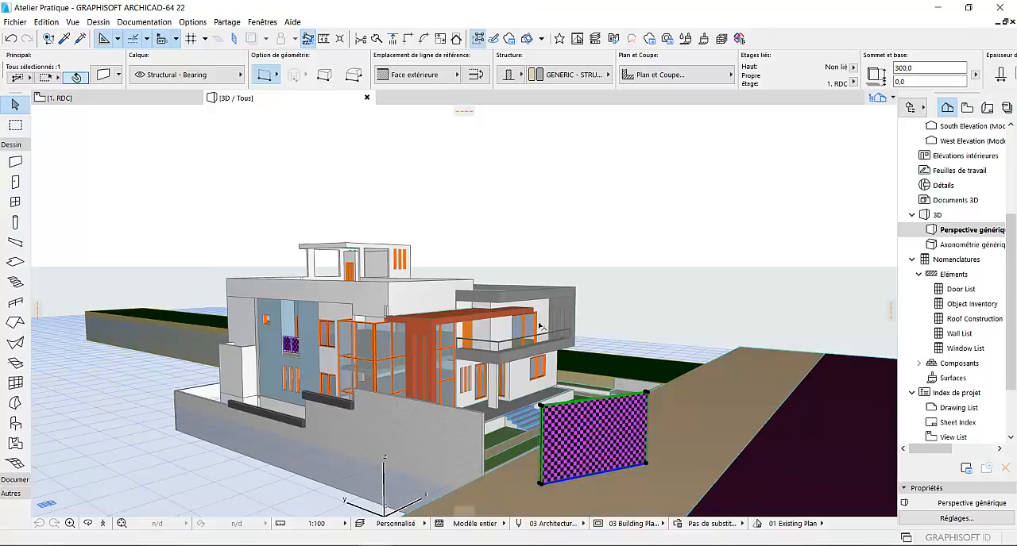
# - Display the Attributs toolbar
pyautogui.click(263, 22)
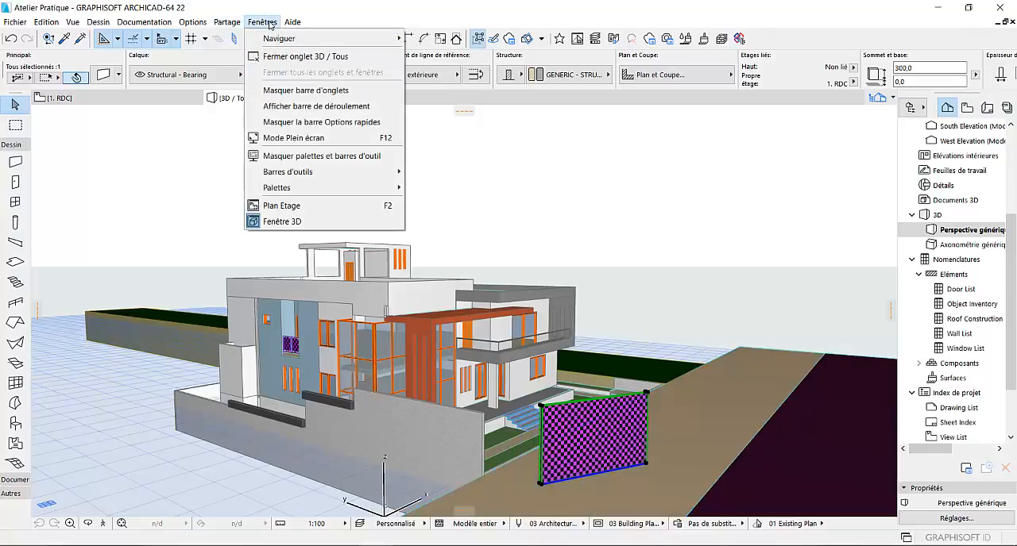
pyautogui.moveTo(366, 169)
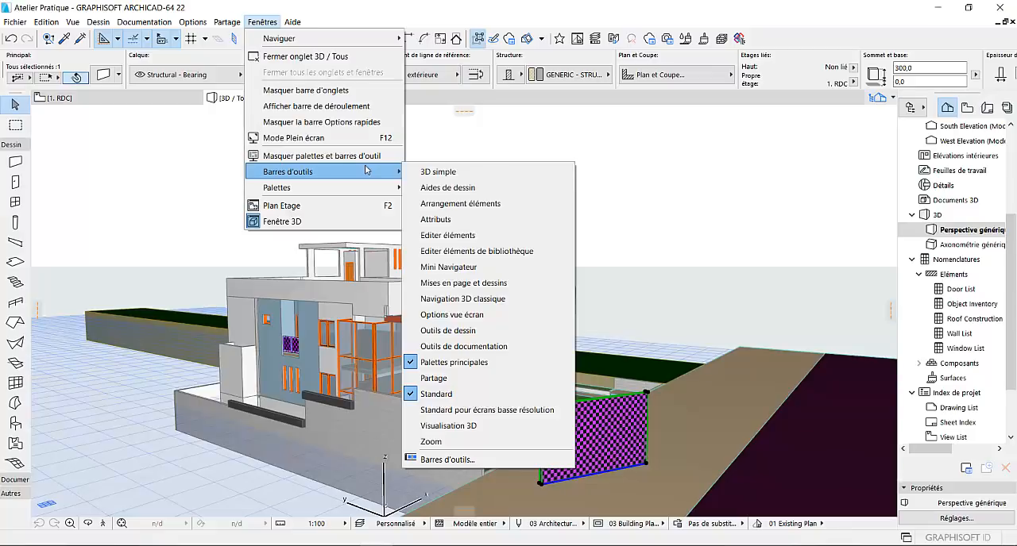
pyautogui.click(451, 221)
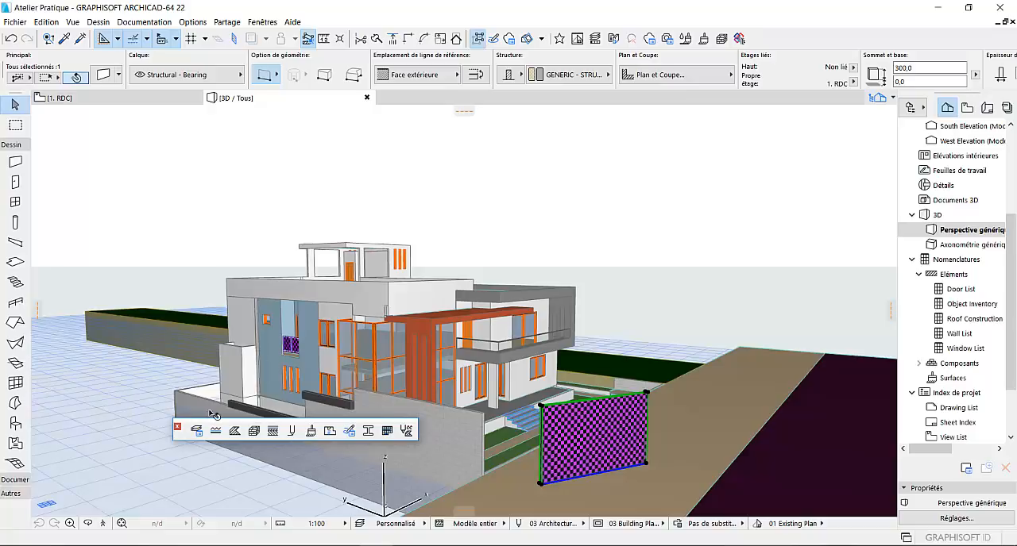
# - Switch the Brick-White surface to CineRender par MAXON and update its basic settings from CineRender
pyautogui.click(311, 432)
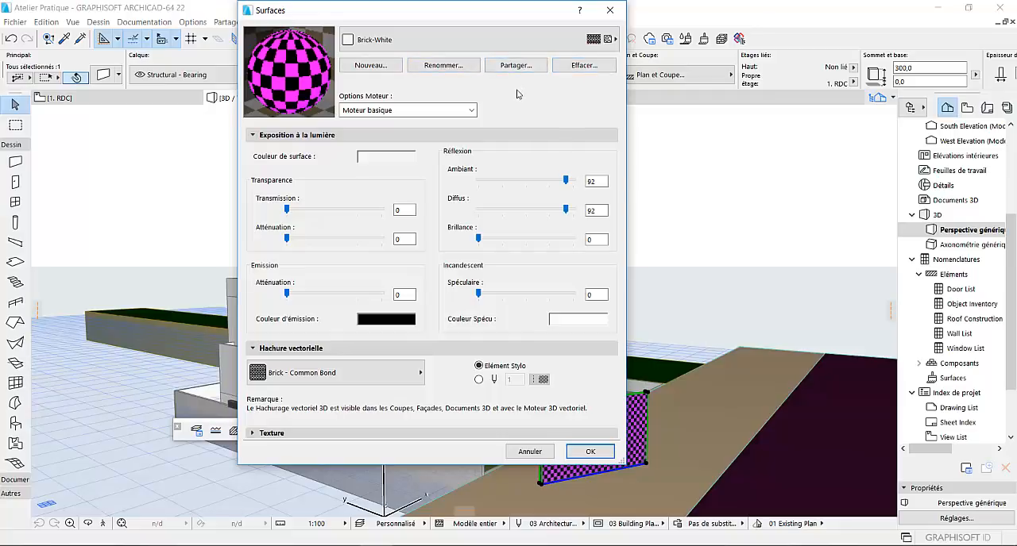
pyautogui.click(471, 112)
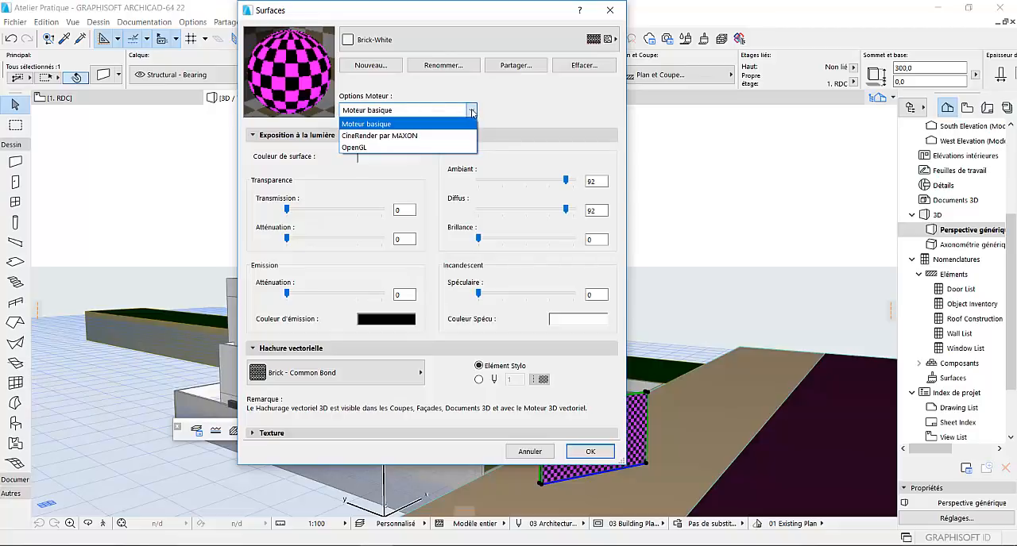
pyautogui.click(435, 137)
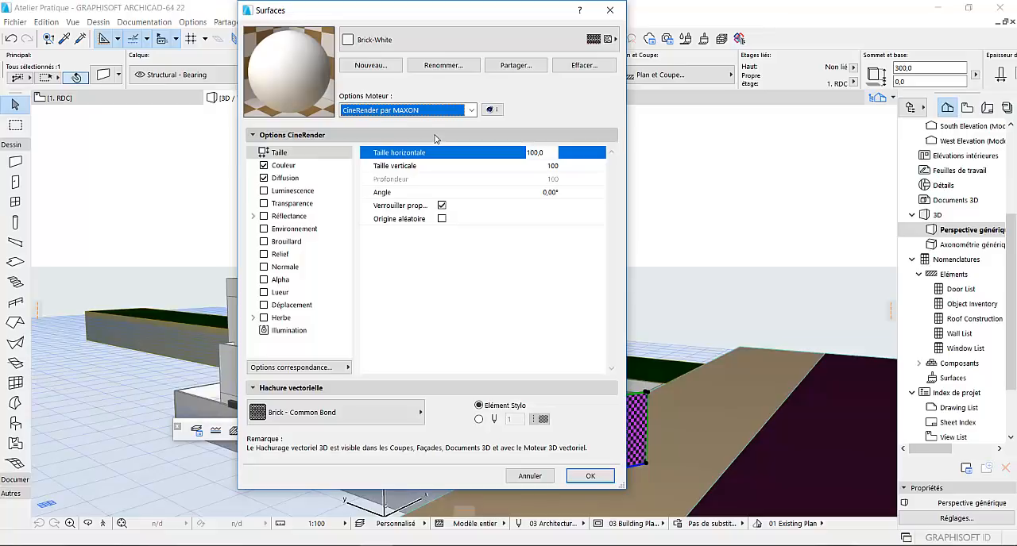
pyautogui.click(344, 368)
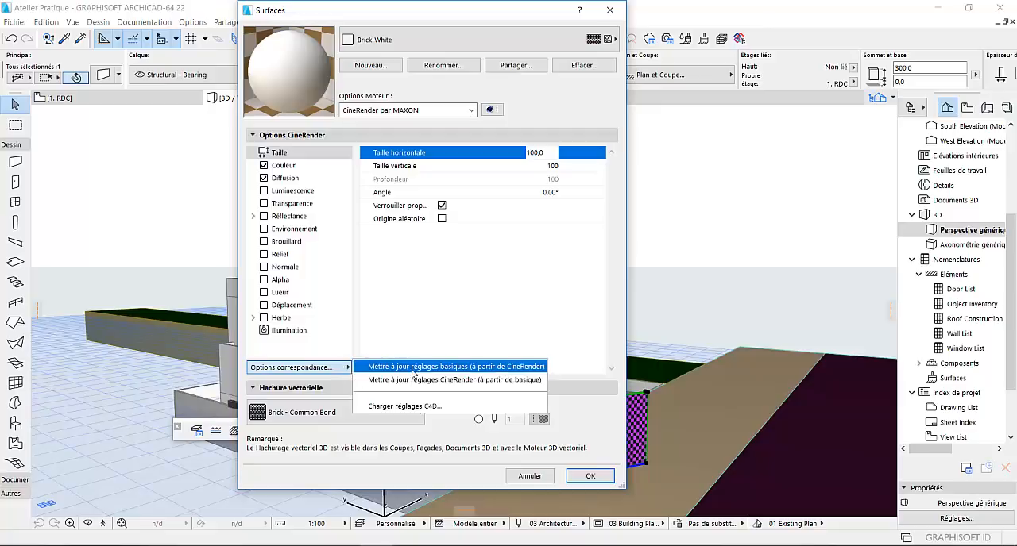
pyautogui.click(425, 367)
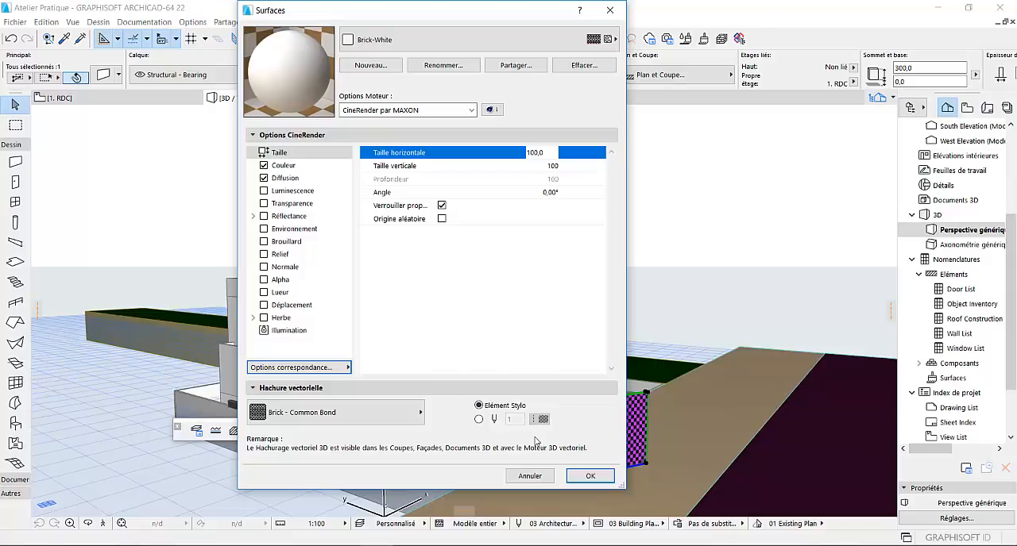
pyautogui.click(590, 477)
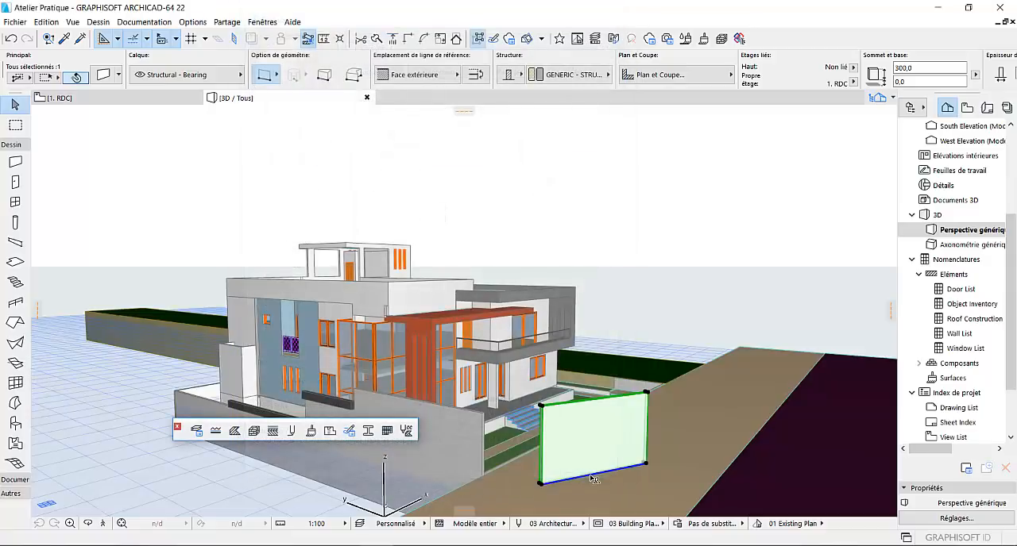
pyautogui.click(630, 308)
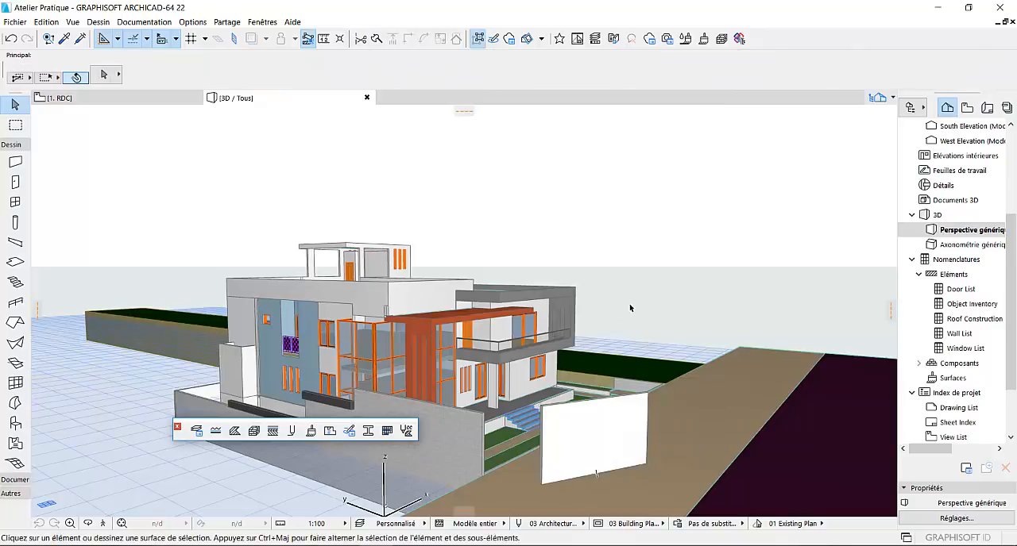
# - Select the wall again and inspect the Brick-White surface's settings under Moteur basique
pyautogui.click(617, 447)
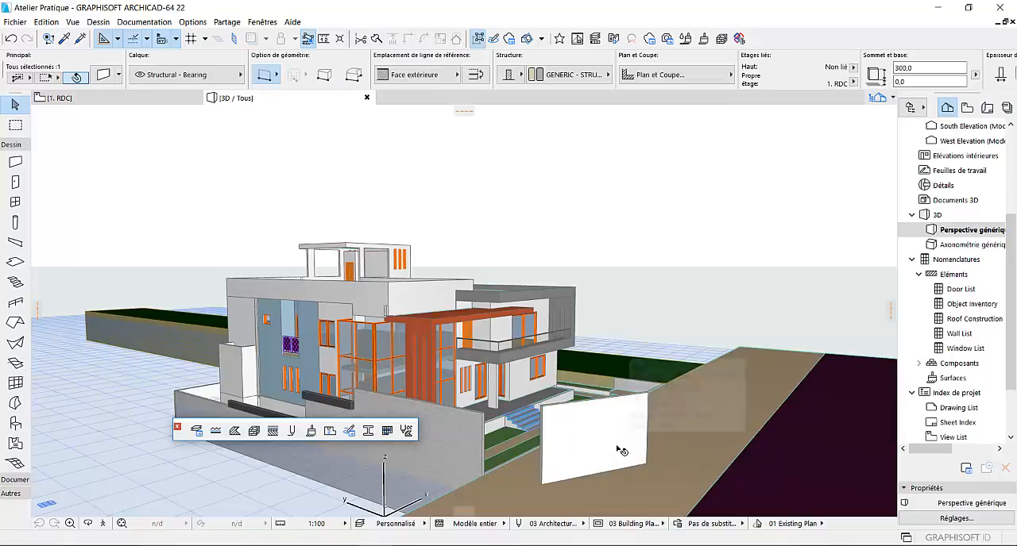
pyautogui.click(307, 434)
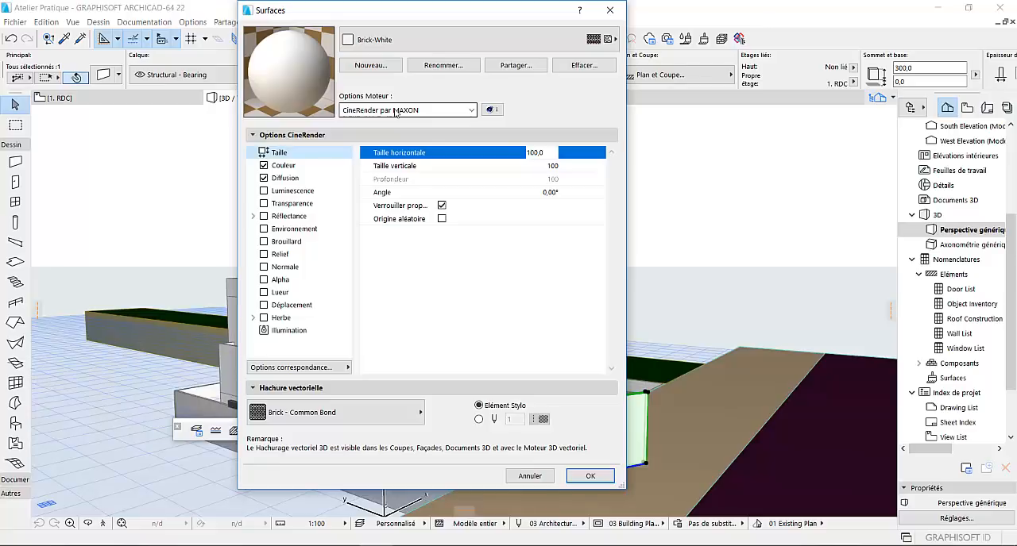
pyautogui.click(453, 109)
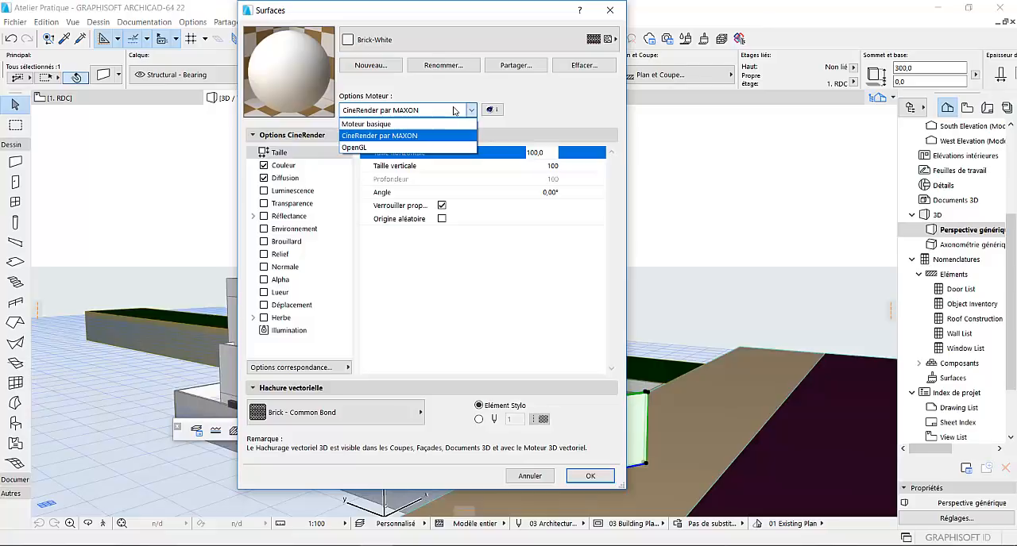
pyautogui.click(412, 126)
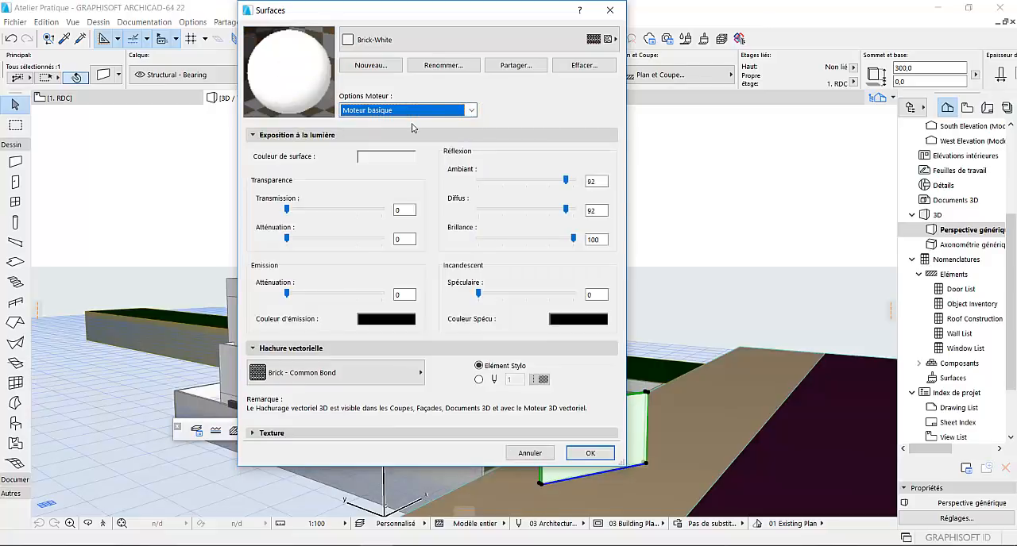
# - Return Brick-White to CineRender par MAXON, refresh its basic settings from CineRender again, and recheck the surface
pyautogui.click(472, 110)
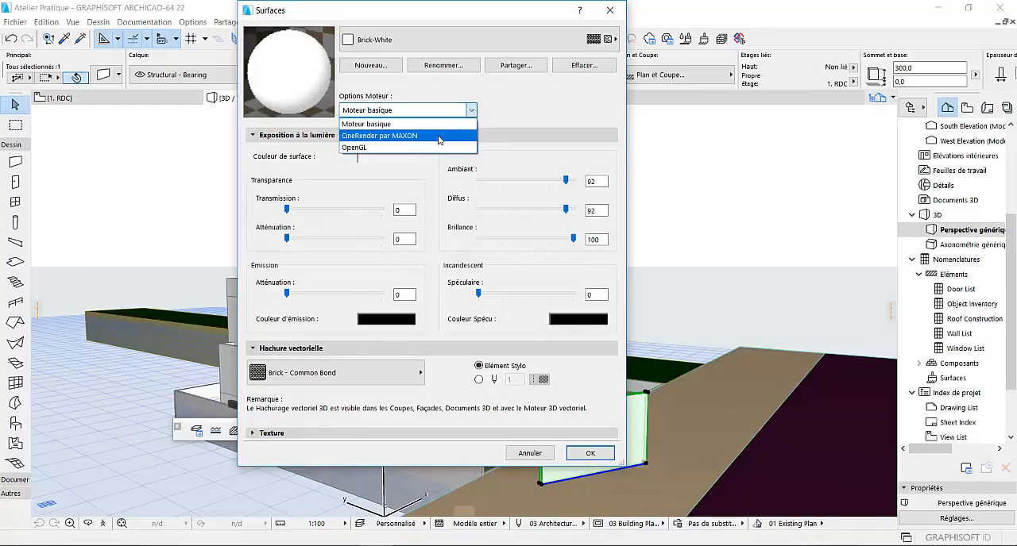
pyautogui.click(436, 138)
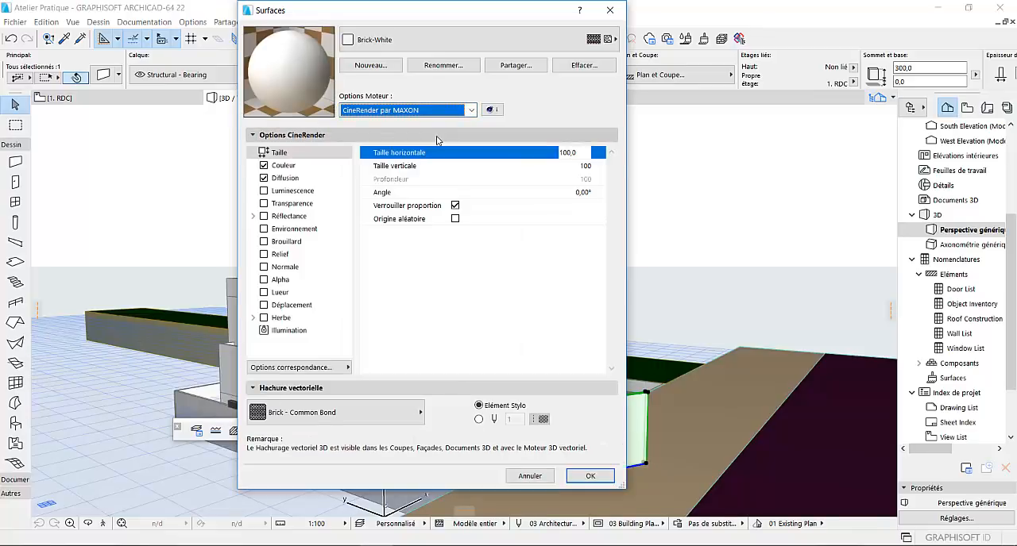
pyautogui.click(296, 371)
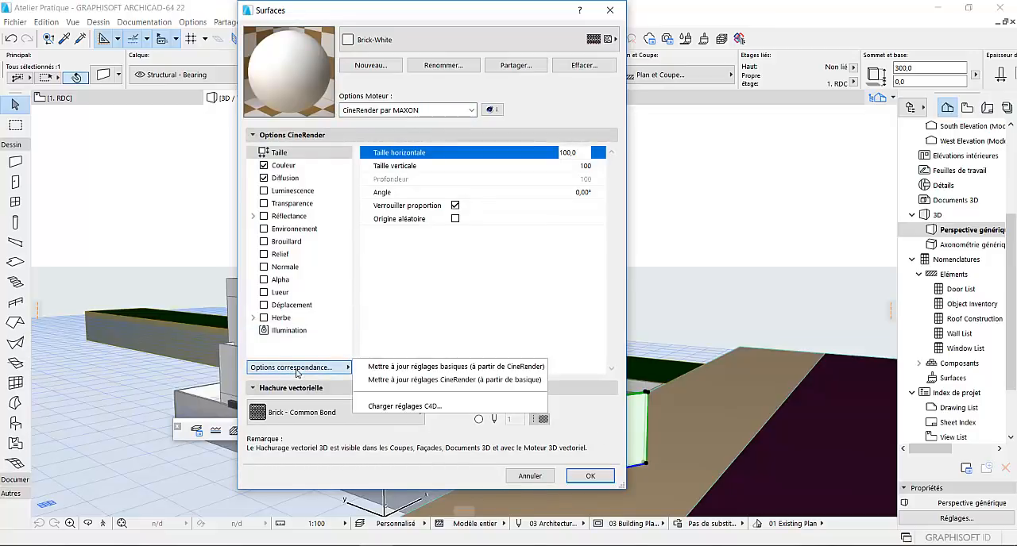
pyautogui.click(419, 367)
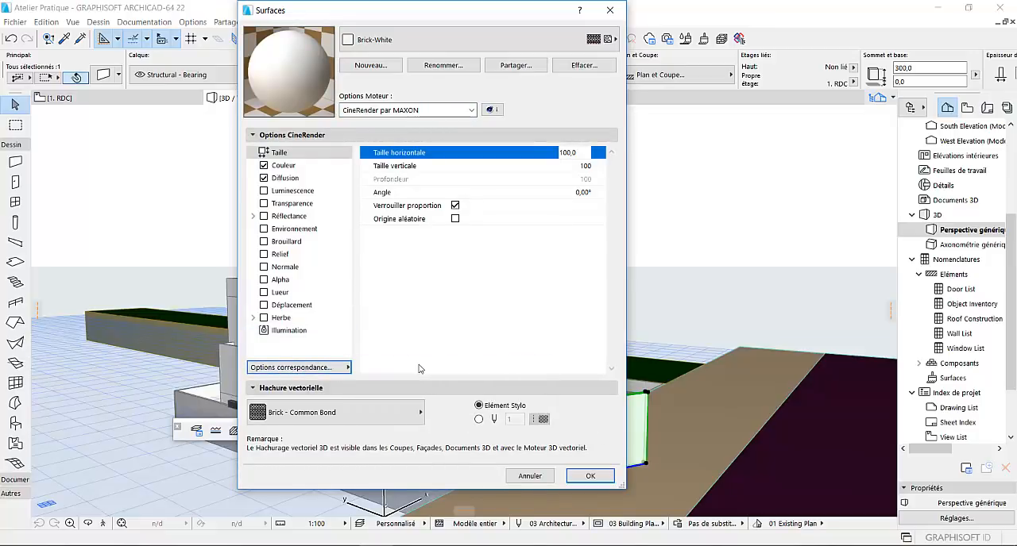
pyautogui.click(589, 475)
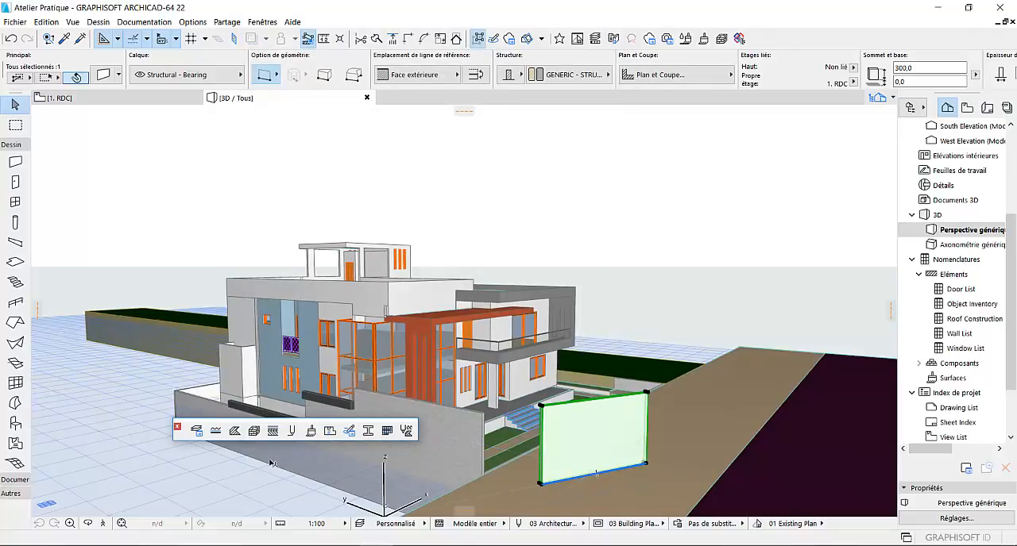
pyautogui.click(312, 435)
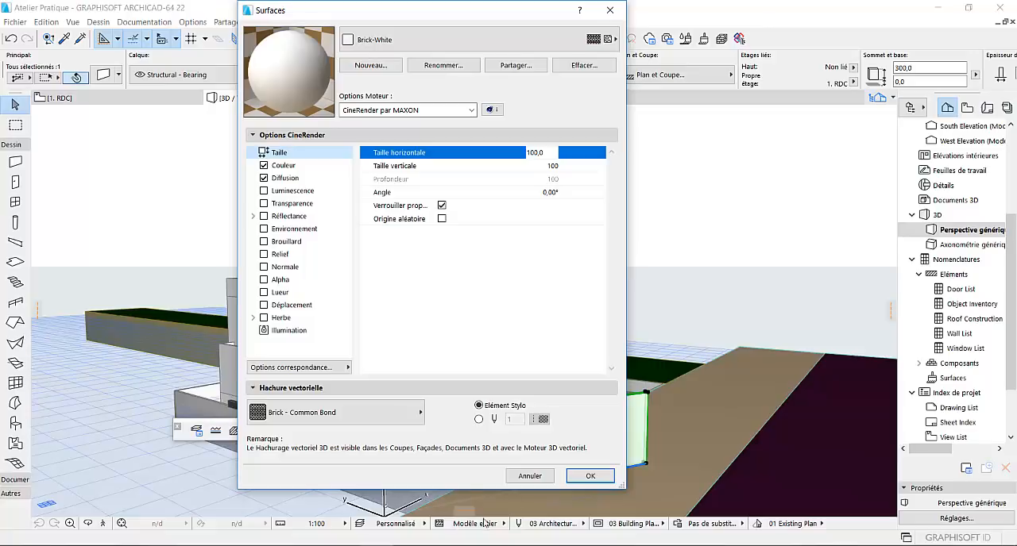
pyautogui.click(590, 476)
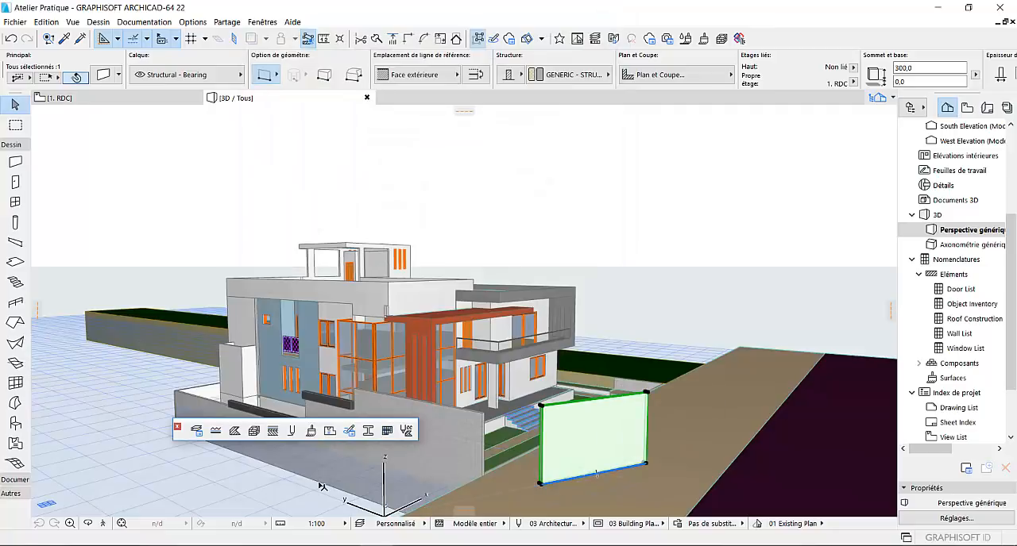
# - Orbit around the house to examine the new wall and the front facade in 3D
pyautogui.click(88, 523)
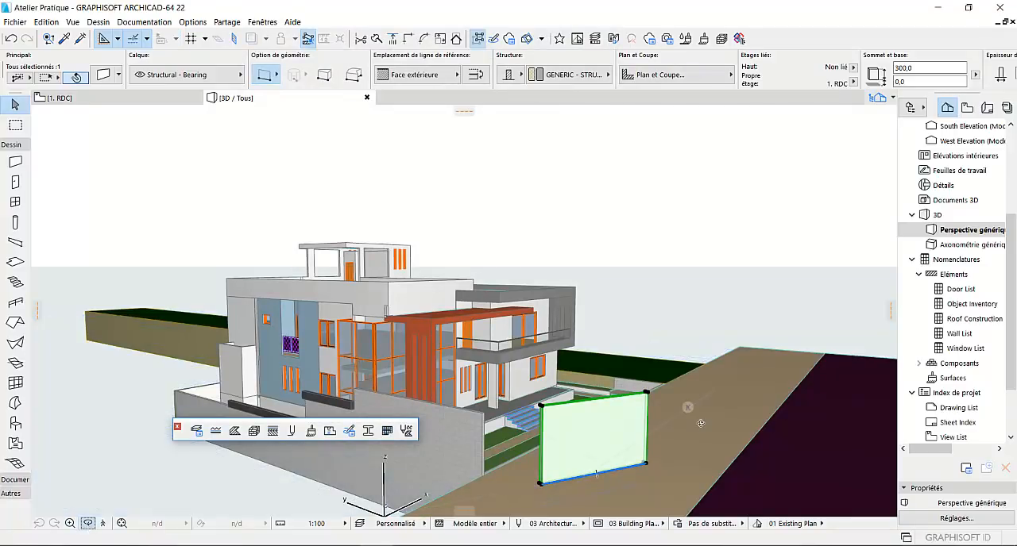
pyautogui.moveTo(673, 353); pyautogui.dragTo(433, 363)
pyautogui.scroll(-3, 433, 363)
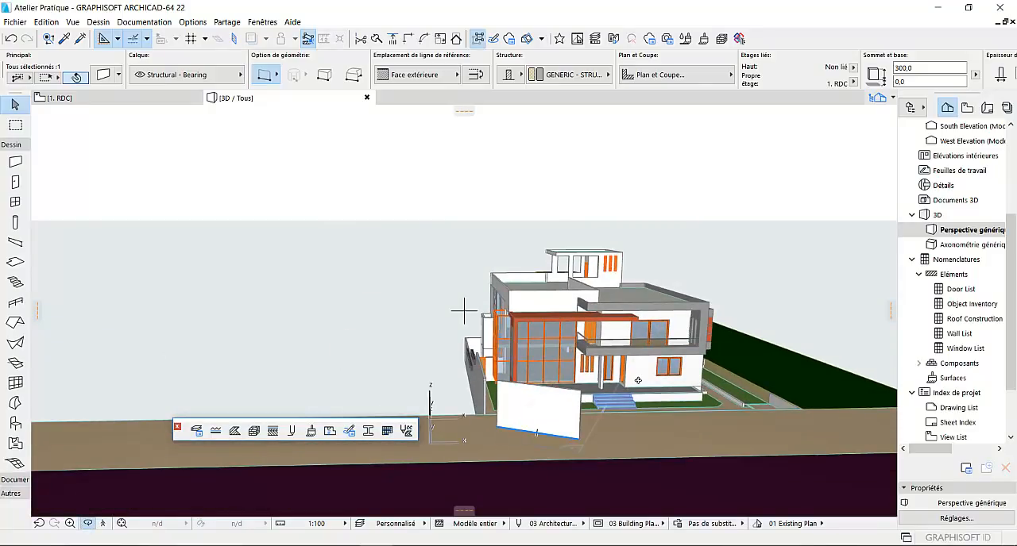
pyautogui.moveTo(638, 380); pyautogui.dragTo(499, 361)
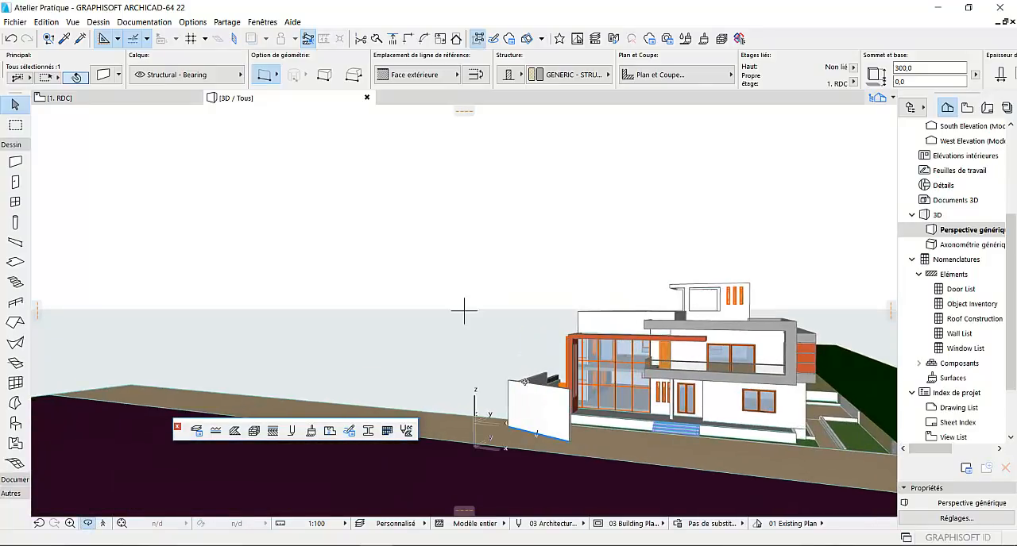
pyautogui.scroll(-3, 524, 382)
pyautogui.scroll(4, 708, 408)
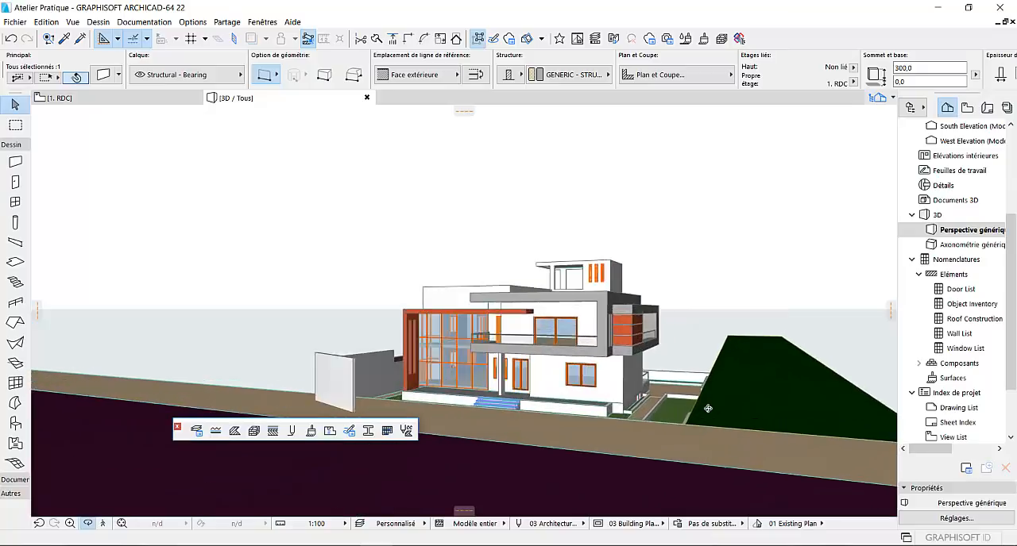
pyautogui.scroll(4, 707, 408)
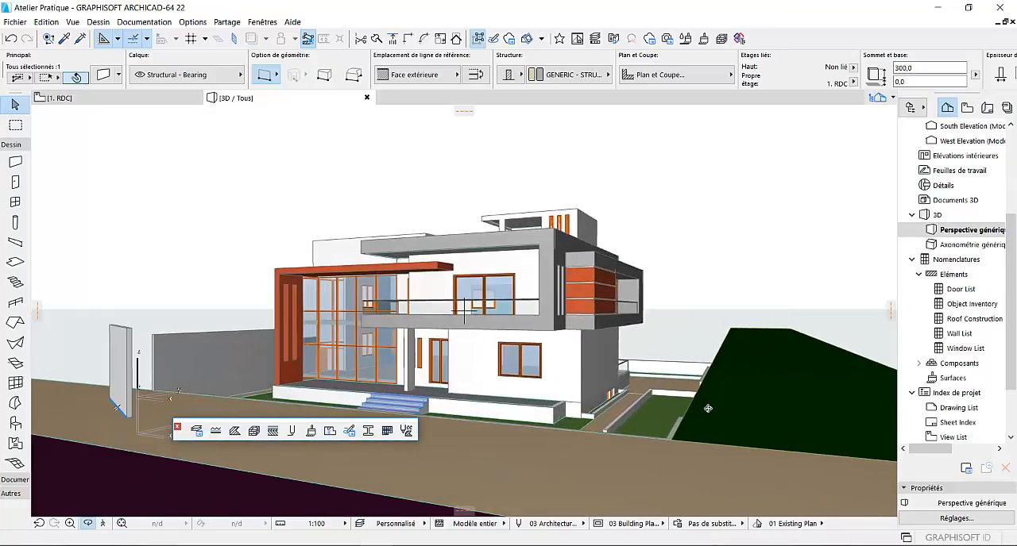